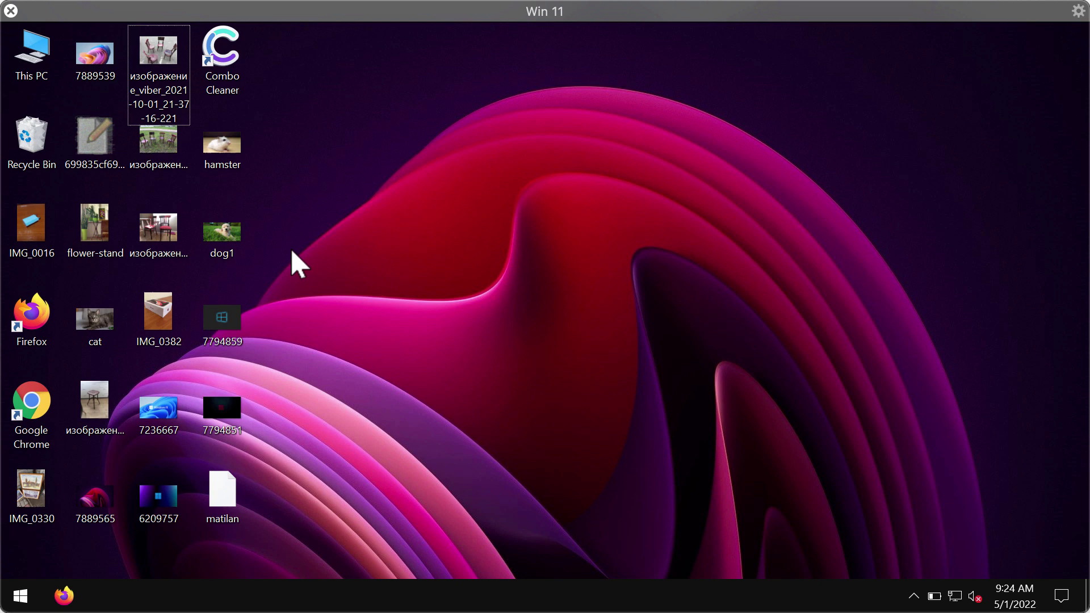
Step: Preview the dog1 photo, then select and open the cat photo
{"action": "double_click", "coordinate": [222, 235]}
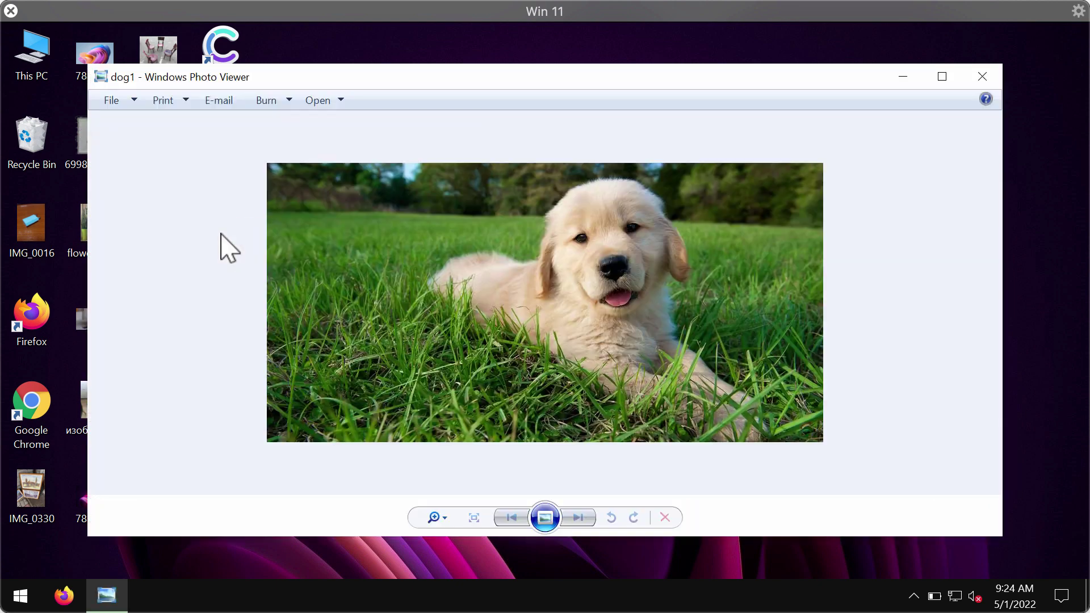
{"action": "left_click", "coordinate": [983, 78]}
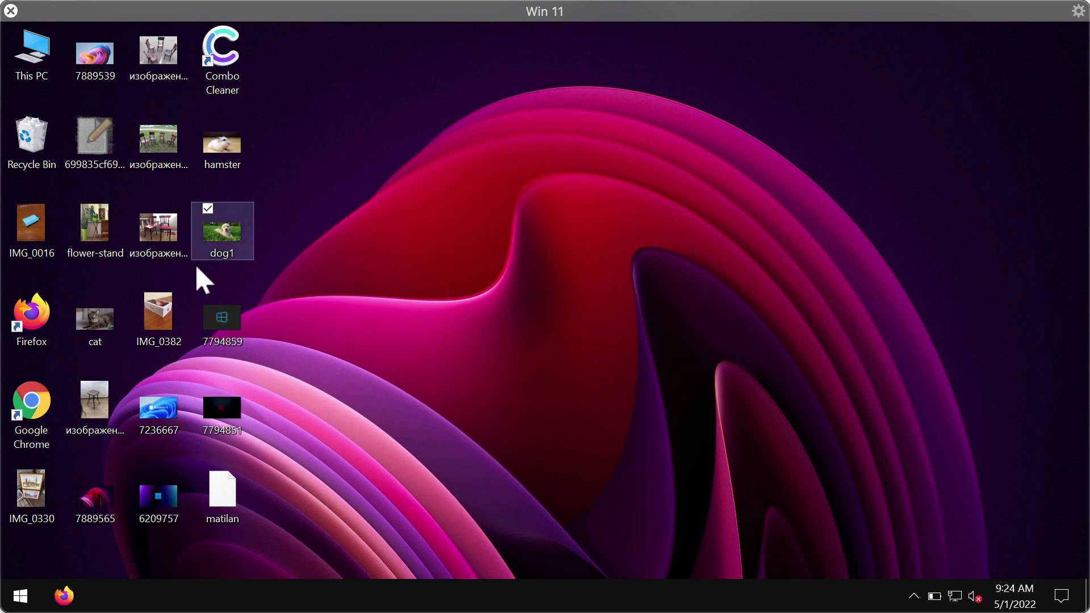
{"action": "left_click", "coordinate": [91, 321]}
{"action": "double_click", "coordinate": [91, 320]}
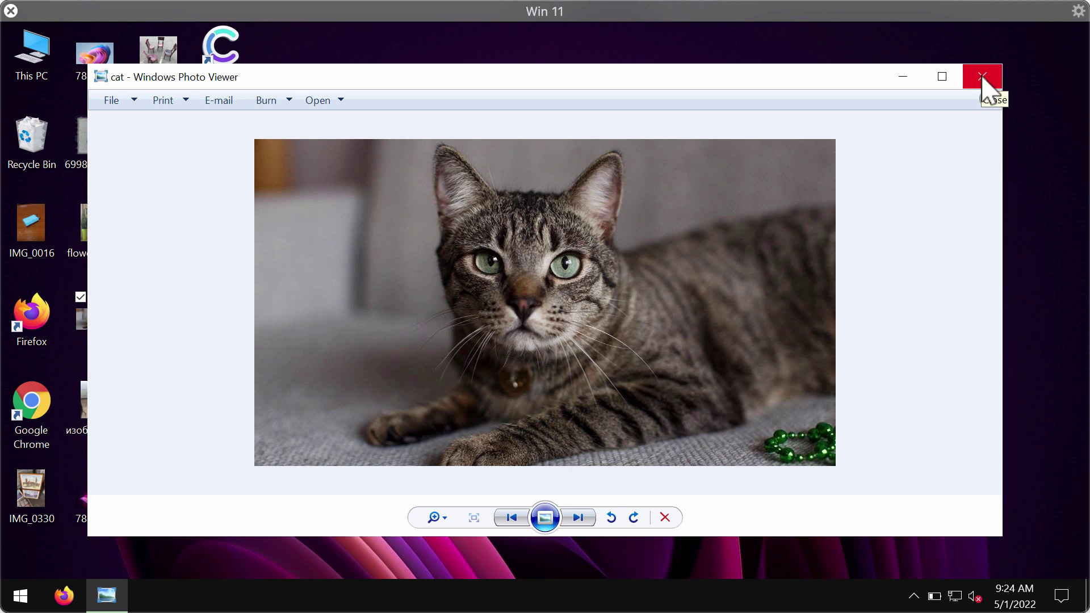
Step: Close the cat photo, then run the 699835… hash-named executable from the desktop
{"action": "left_click", "coordinate": [984, 82]}
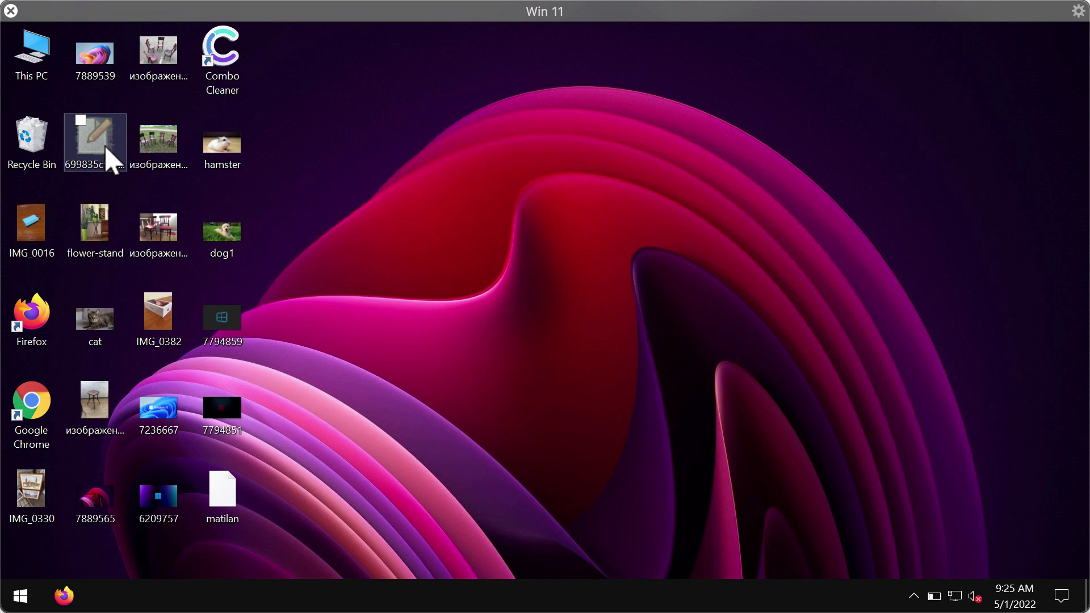
{"action": "double_click", "coordinate": [108, 159]}
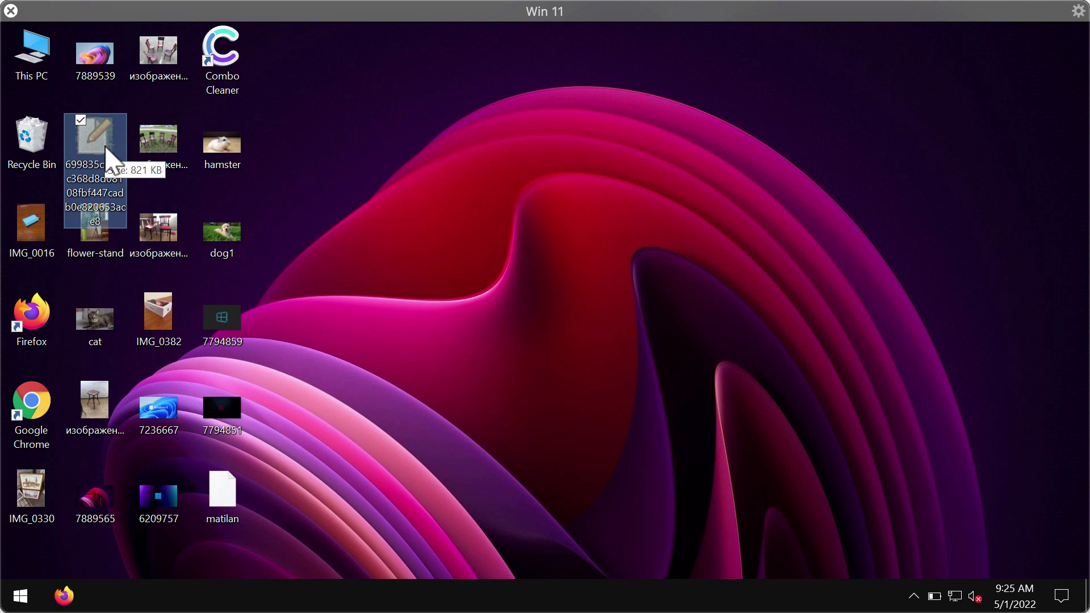
{"action": "left_click", "coordinate": [316, 182]}
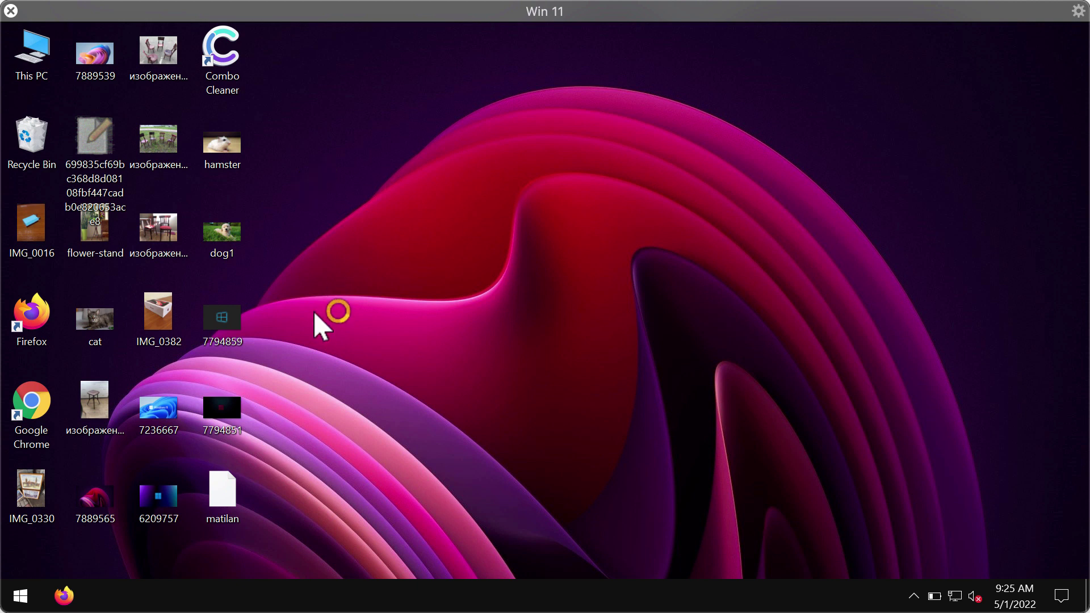
Step: Sign out through the Start button's Shut down or sign out menu and sign back in
{"action": "right_click", "coordinate": [29, 602]}
{"action": "mouse_move", "coordinate": [146, 533]}
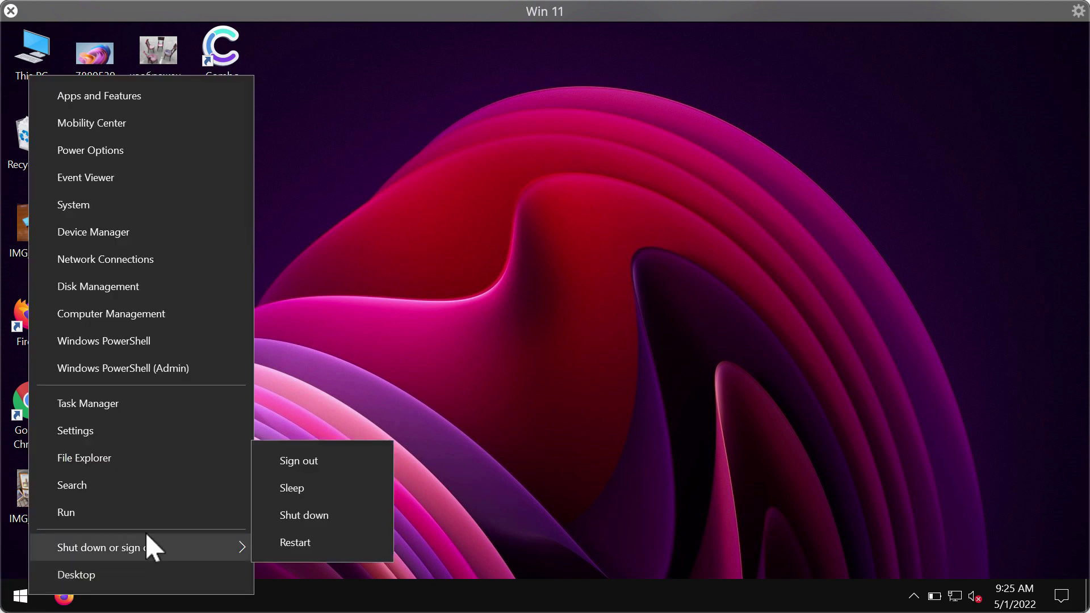
{"action": "left_click", "coordinate": [327, 458]}
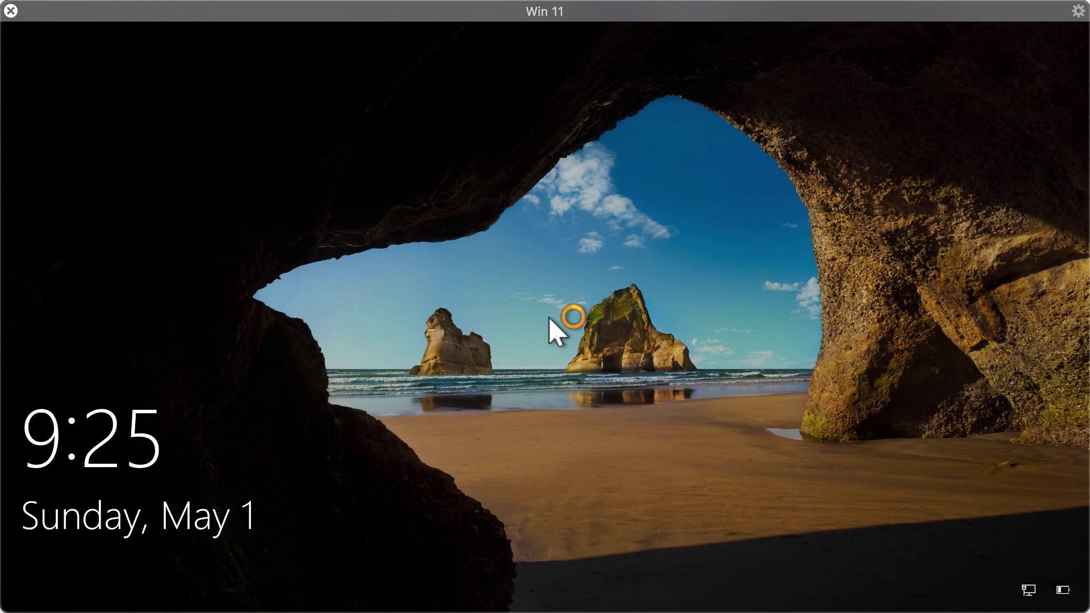
{"action": "left_click", "coordinate": [549, 316]}
{"action": "left_click", "coordinate": [537, 373]}
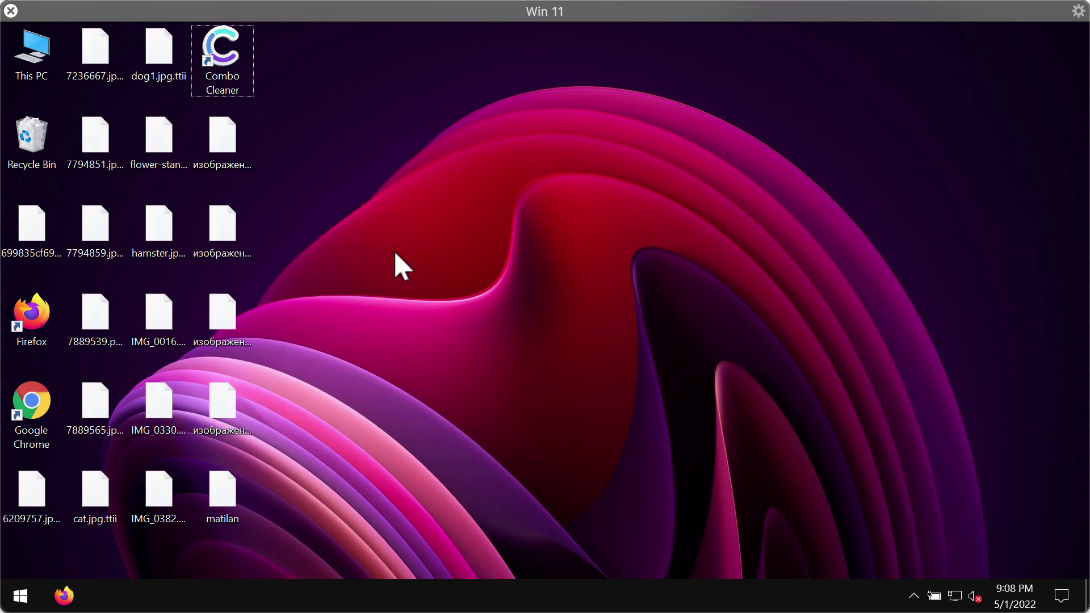
{"action": "mouse_move", "coordinate": [199, 136]}
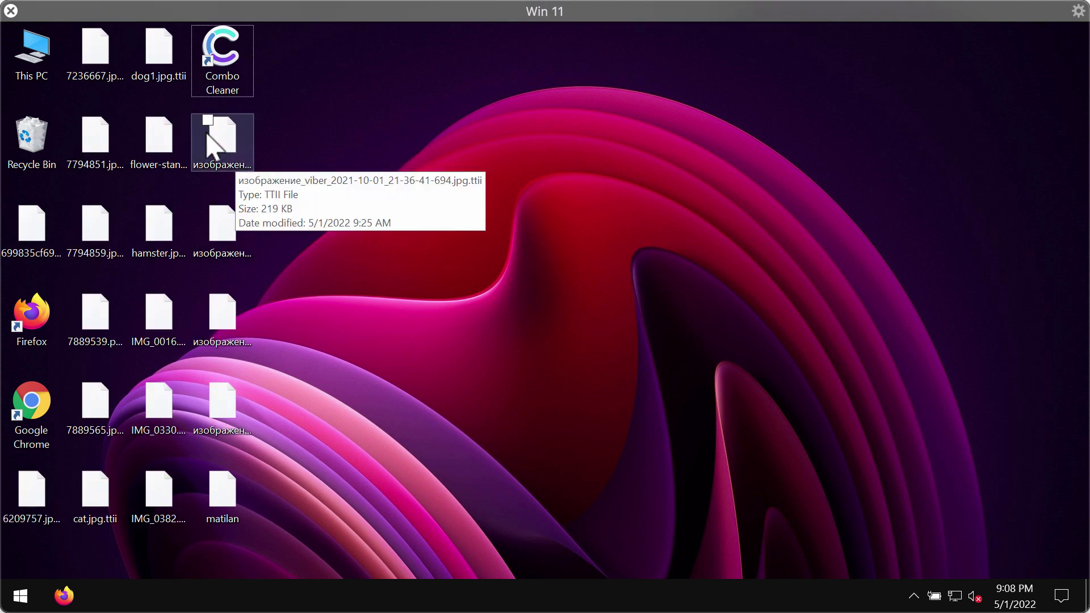
{"action": "double_click", "coordinate": [207, 136]}
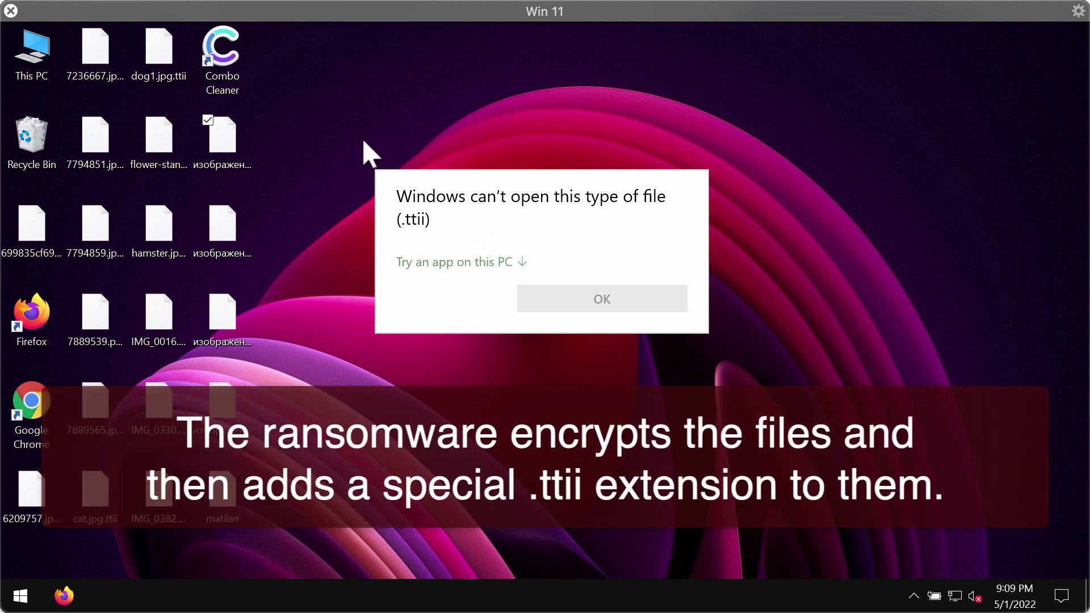
{"action": "key", "text": "Escape"}
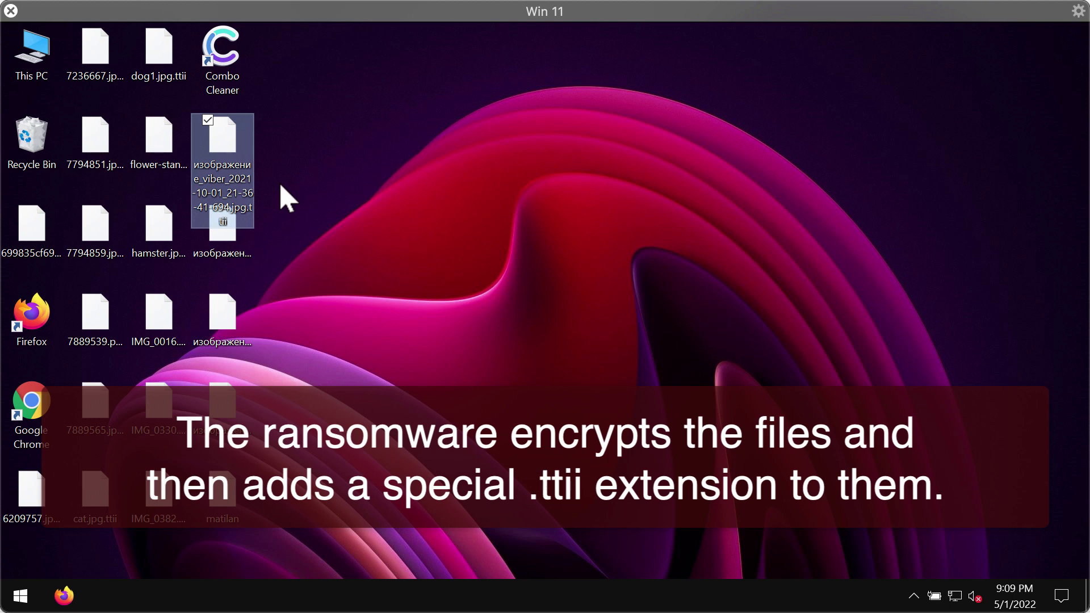
{"action": "left_click", "coordinate": [421, 208]}
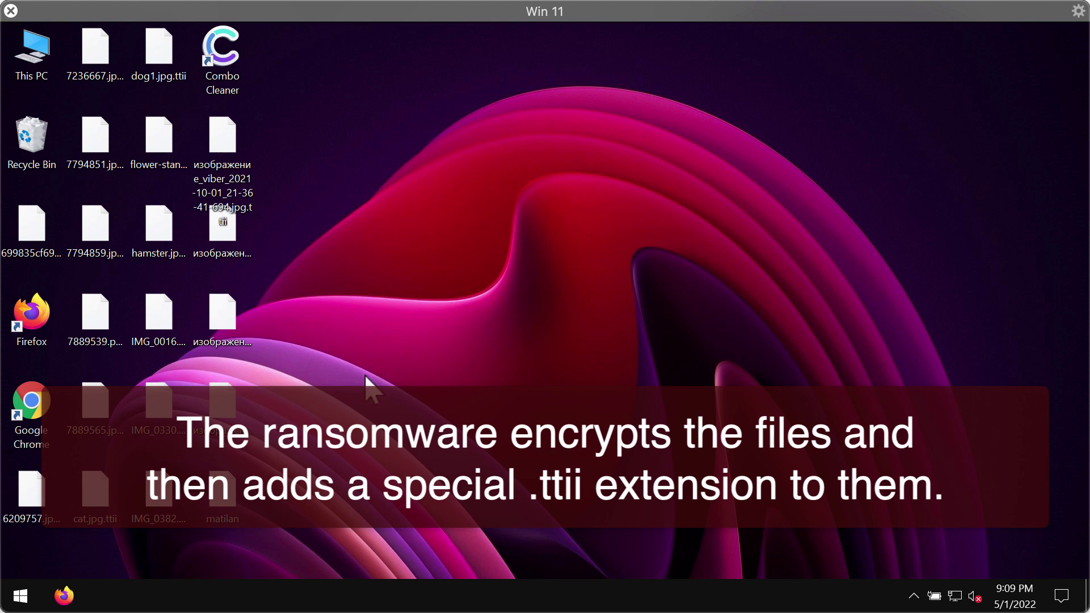
{"action": "mouse_move", "coordinate": [180, 344]}
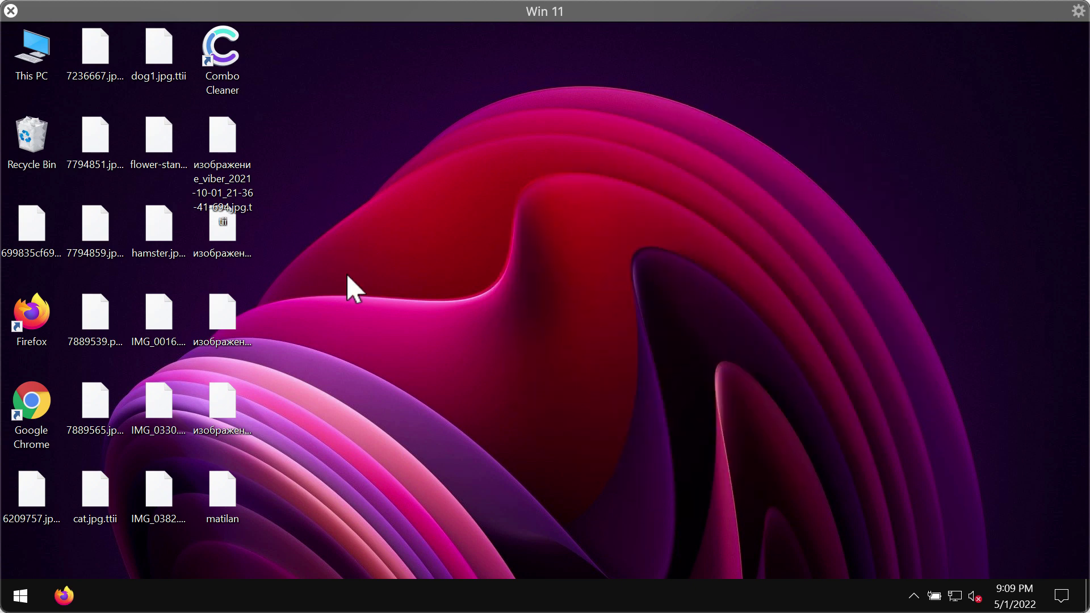
Step: Launch Chrome, close the extra New Tab, browse combocleaner.com, and minimize the browser
{"action": "double_click", "coordinate": [42, 393]}
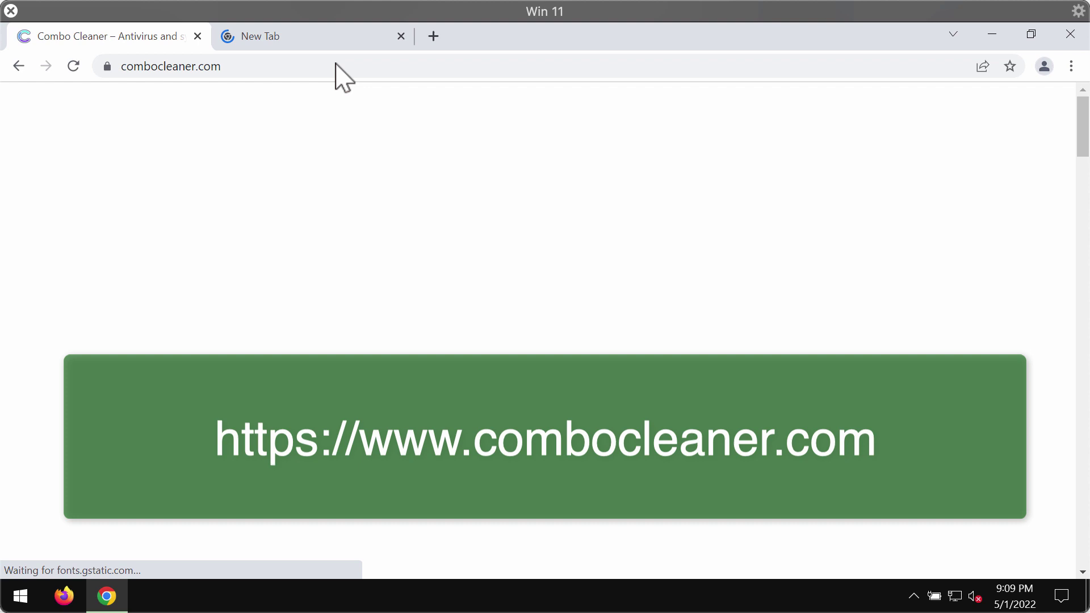
{"action": "left_click", "coordinate": [401, 36]}
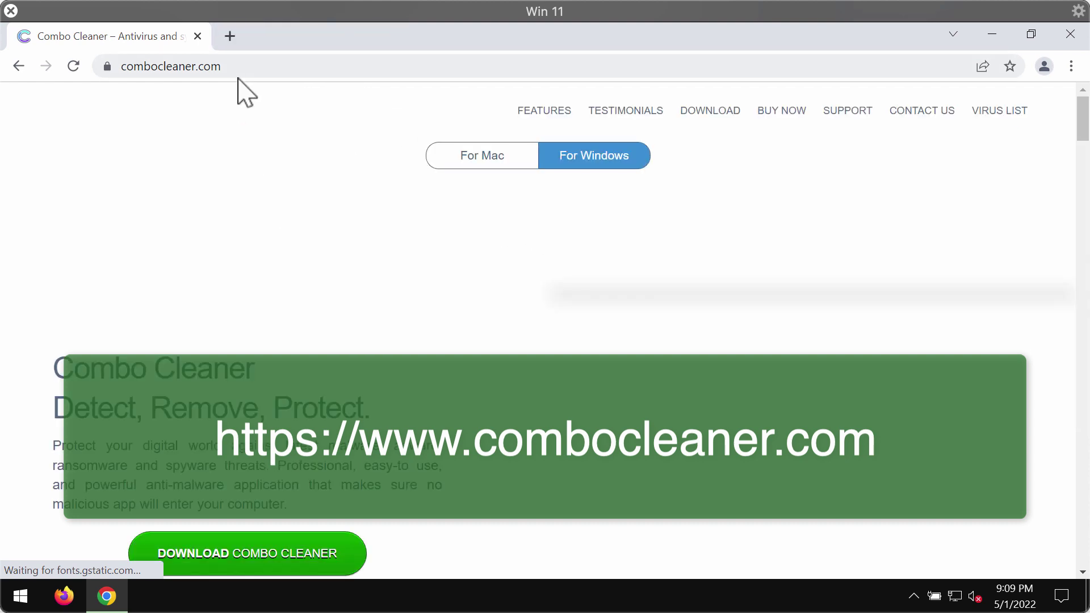
{"action": "scroll", "coordinate": [238, 214], "scroll_direction": "down", "scroll_amount": 2}
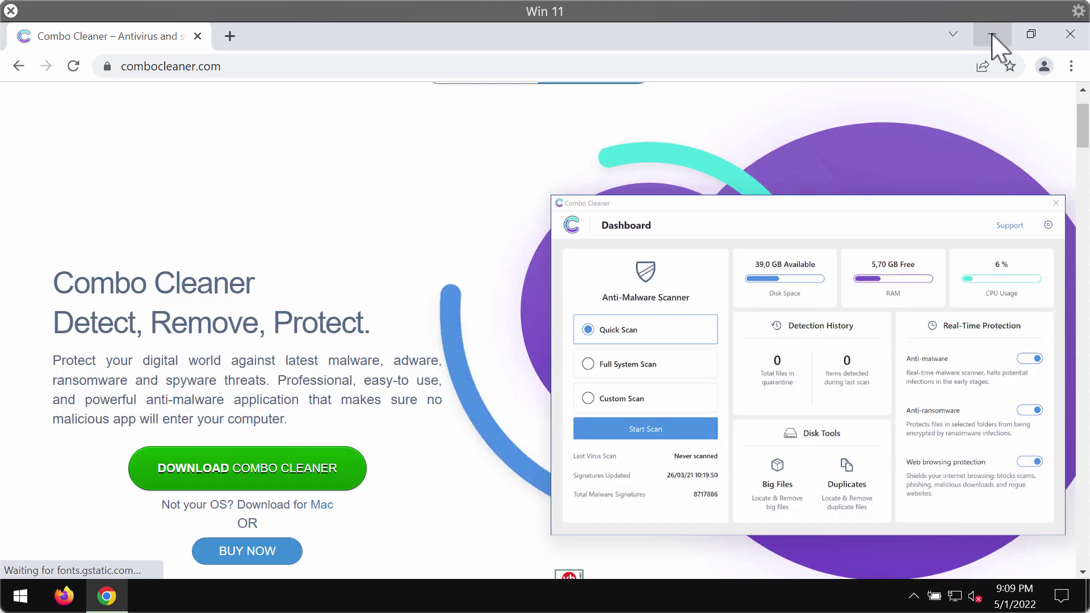
{"action": "left_click", "coordinate": [992, 35]}
Step: Launch Combo Cleaner, discard the previous results with Start Over, and start a Quick Scan
{"action": "double_click", "coordinate": [222, 77]}
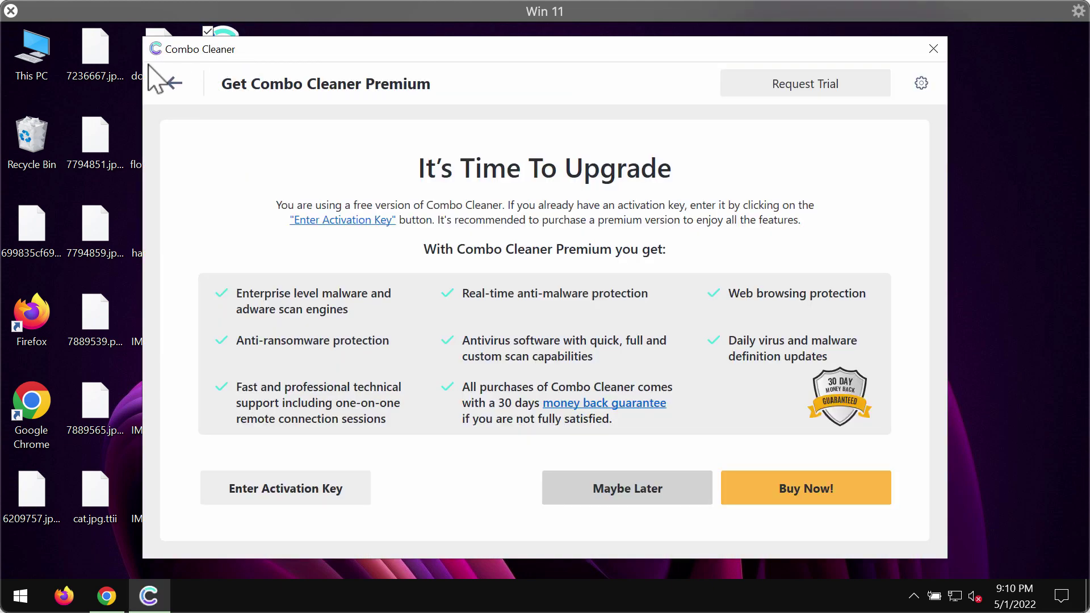
{"action": "left_click", "coordinate": [173, 84]}
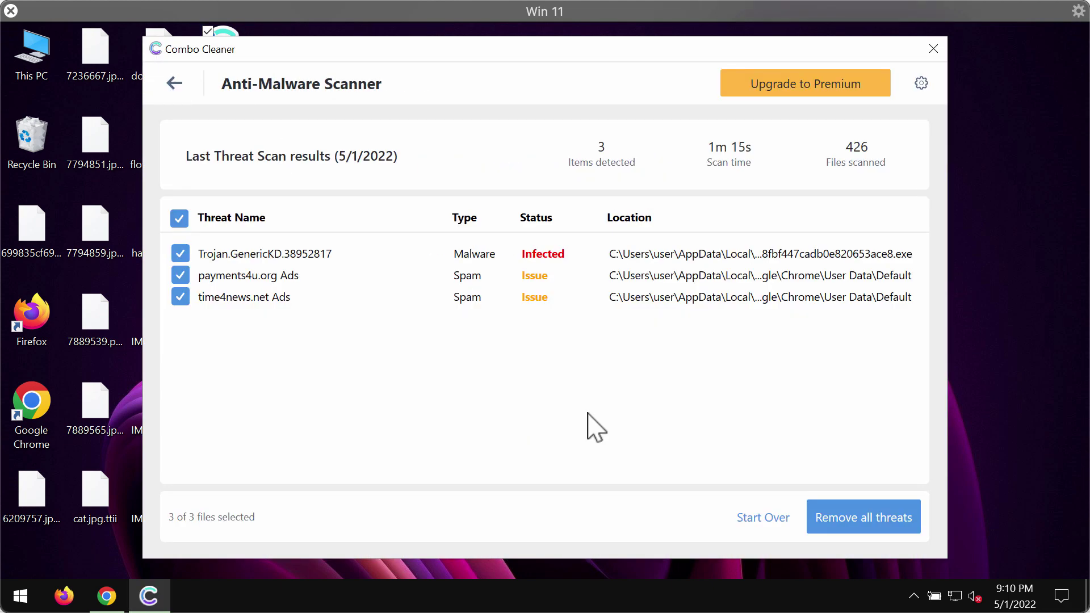
{"action": "left_click", "coordinate": [743, 519]}
{"action": "left_click", "coordinate": [494, 375]}
{"action": "left_click", "coordinate": [171, 82]}
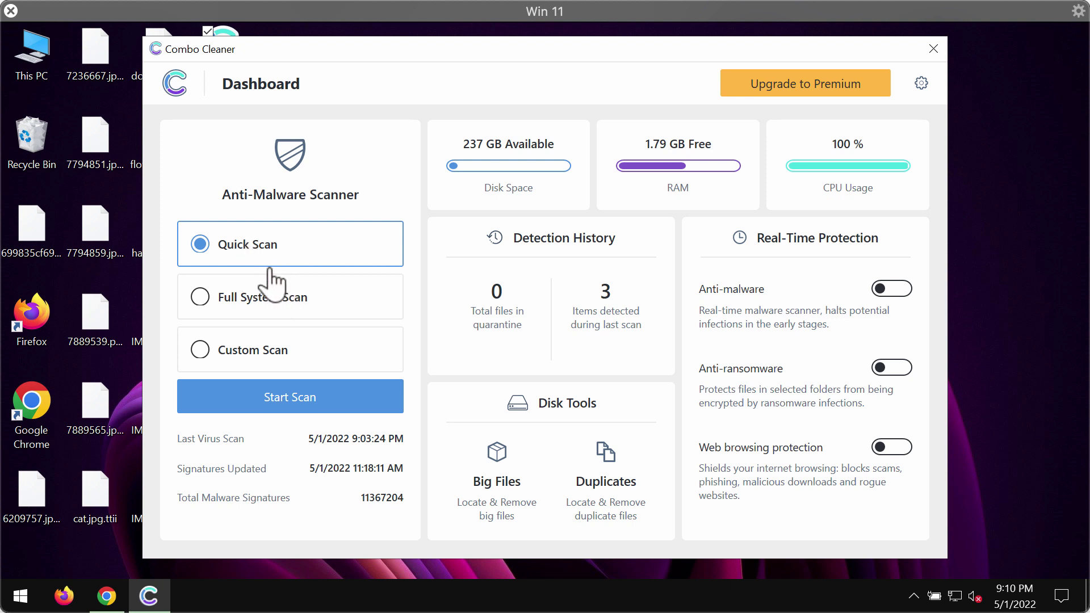
{"action": "left_click", "coordinate": [291, 398]}
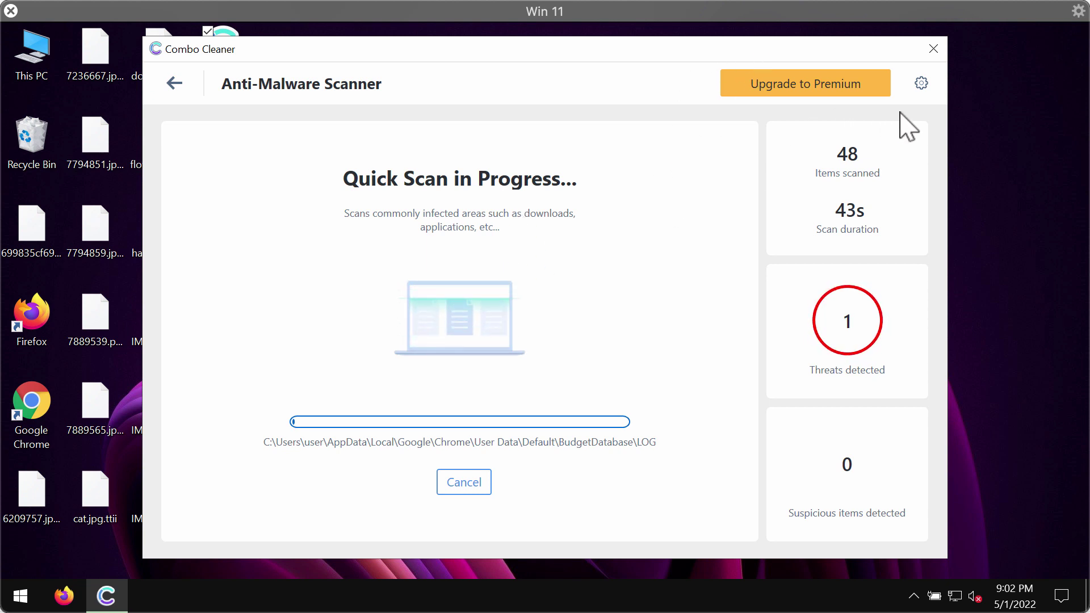
Step: Show Combo Cleaner's Settings on the Anti-Ransomware tab
{"action": "left_click", "coordinate": [922, 84]}
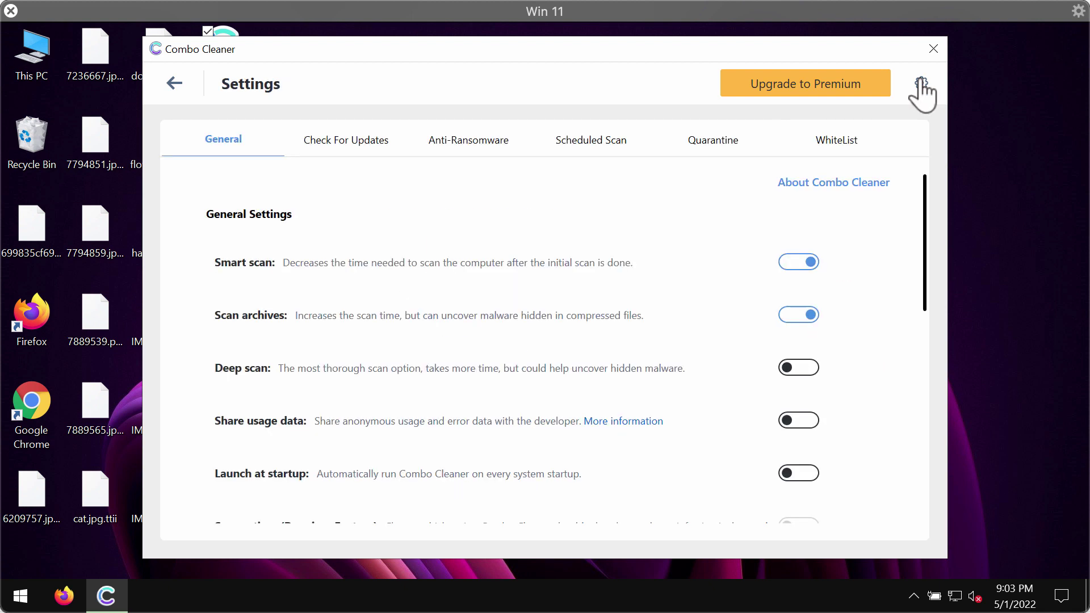
{"action": "left_click", "coordinate": [499, 145]}
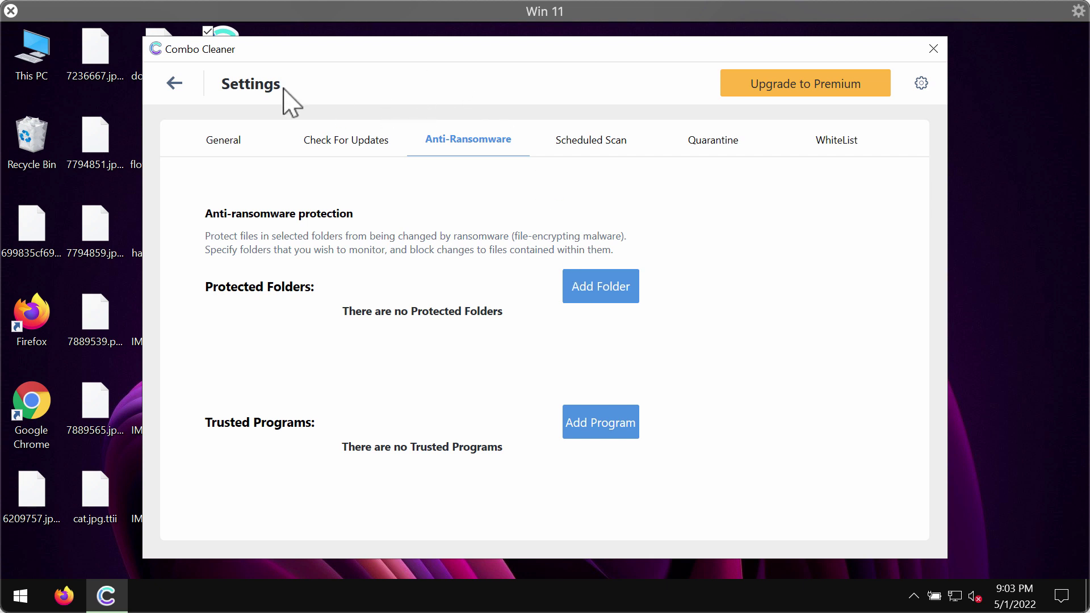
Step: Cancel the running Quick Scan, confirm stopping it, and open the Upgrade to Premium offer
{"action": "left_click", "coordinate": [172, 79]}
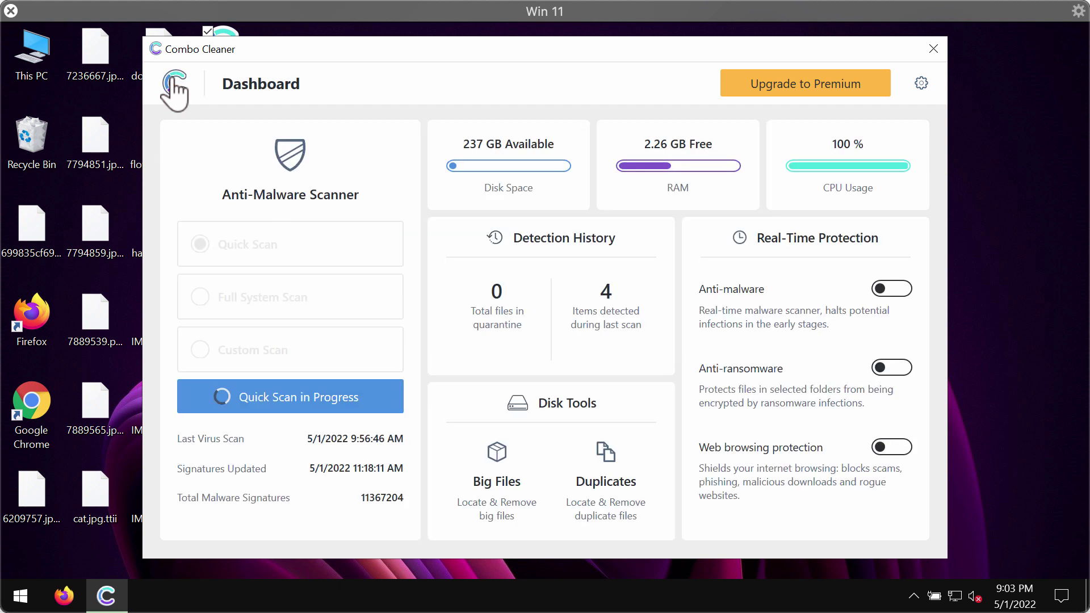
{"action": "left_click", "coordinate": [339, 404]}
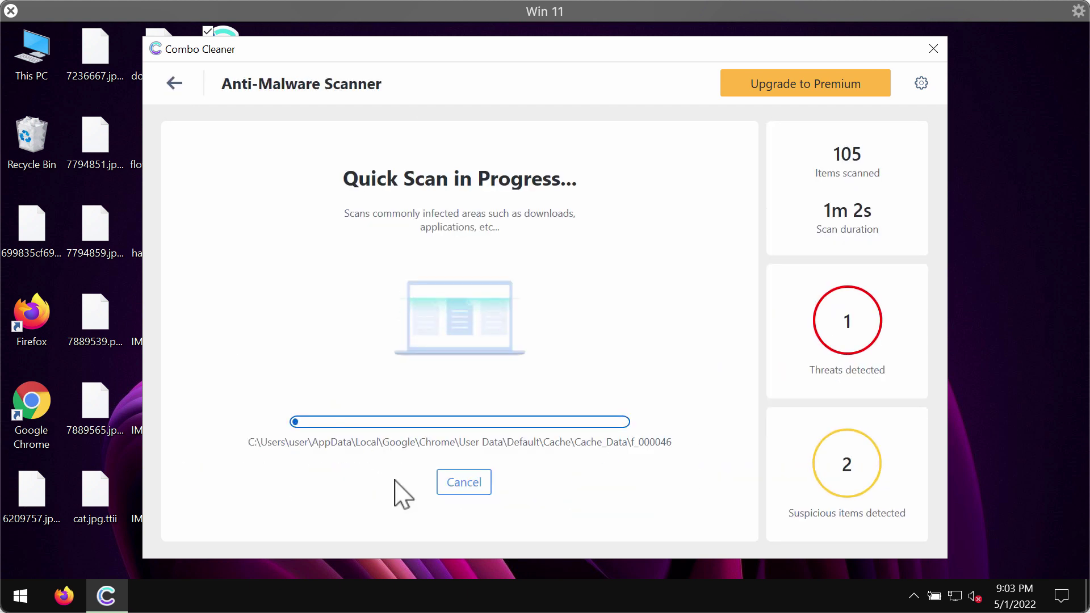
{"action": "left_click", "coordinate": [452, 487]}
{"action": "left_click", "coordinate": [504, 404]}
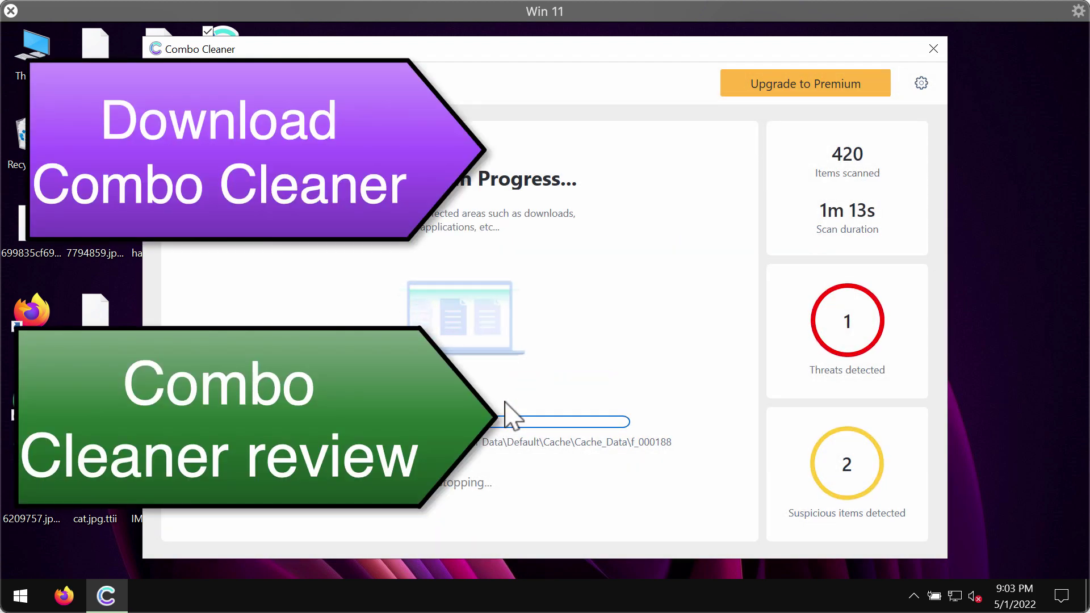
{"action": "left_click", "coordinate": [809, 92]}
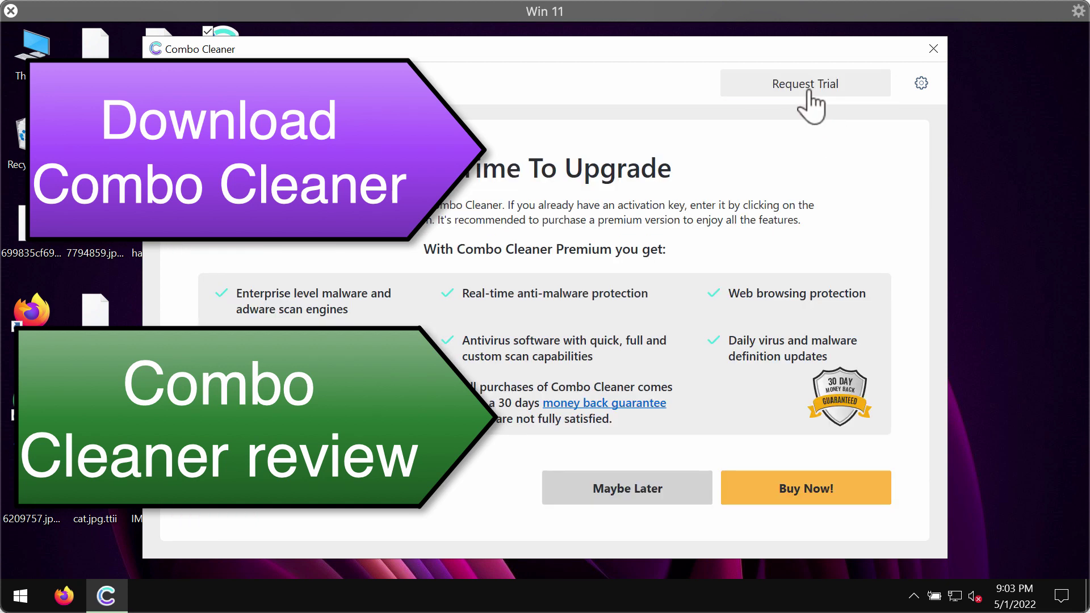